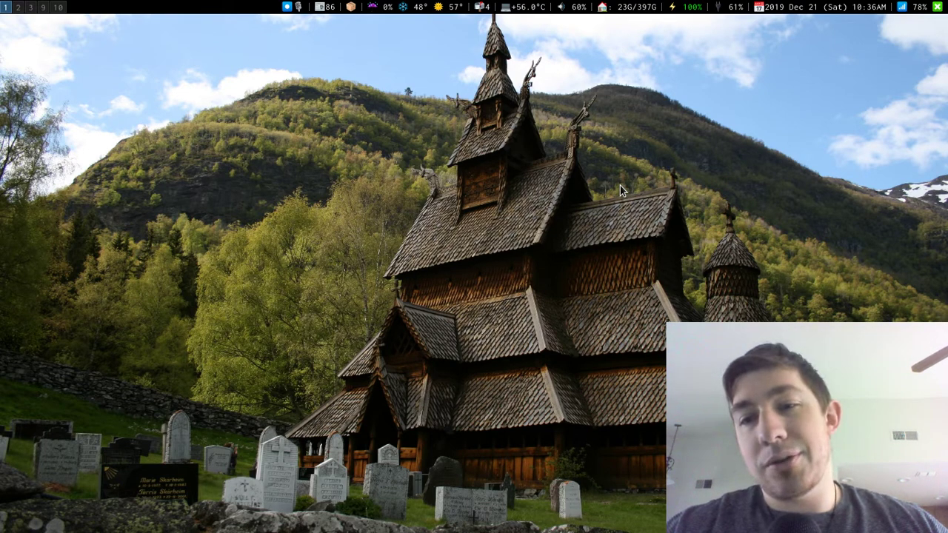
Step: In a new terminal, run the failing 'rstudio:q' and ':q' commands, then close it
key("super+Return")
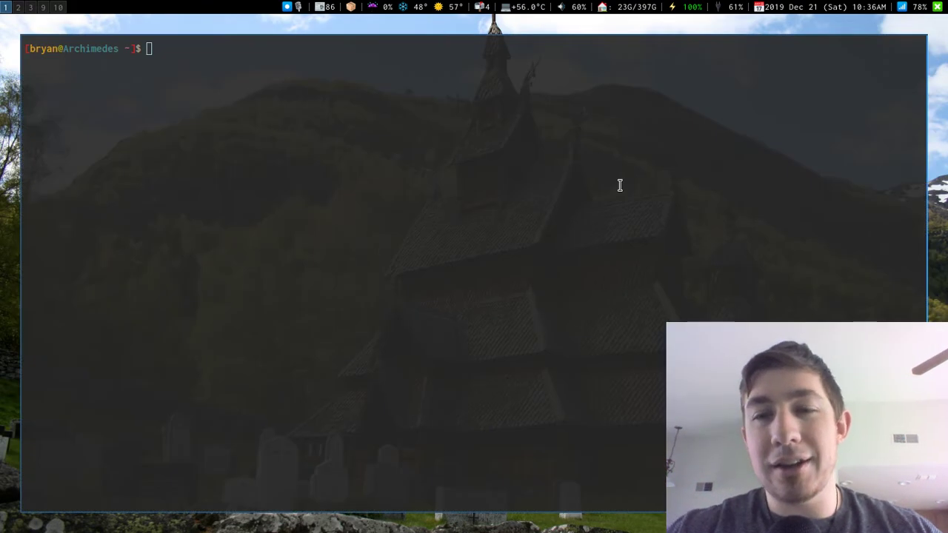
type("rstudio")
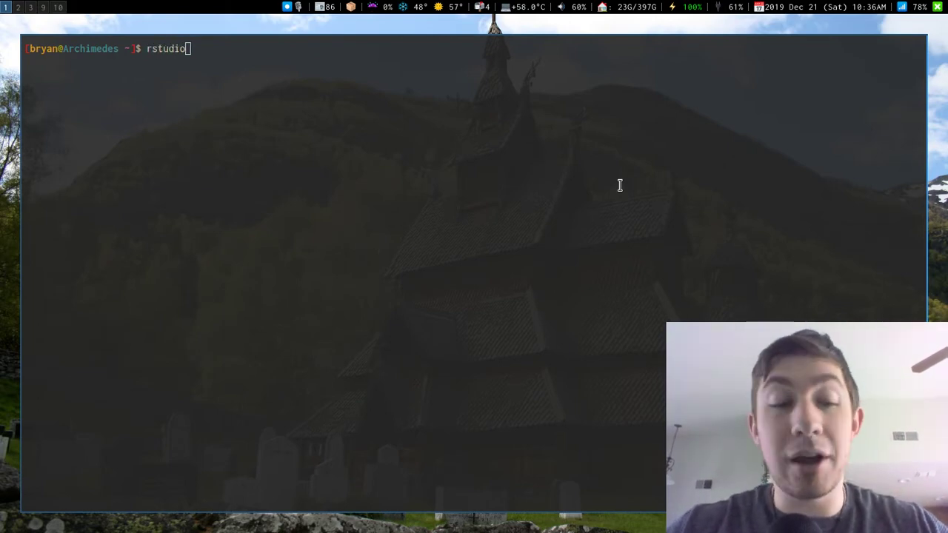
type(":q")
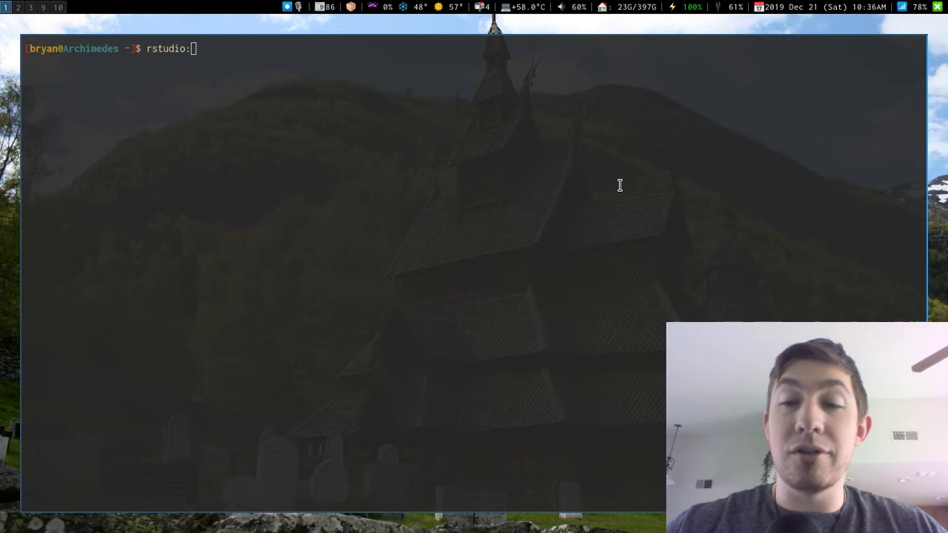
key("Return")
type(":q")
key("Return")
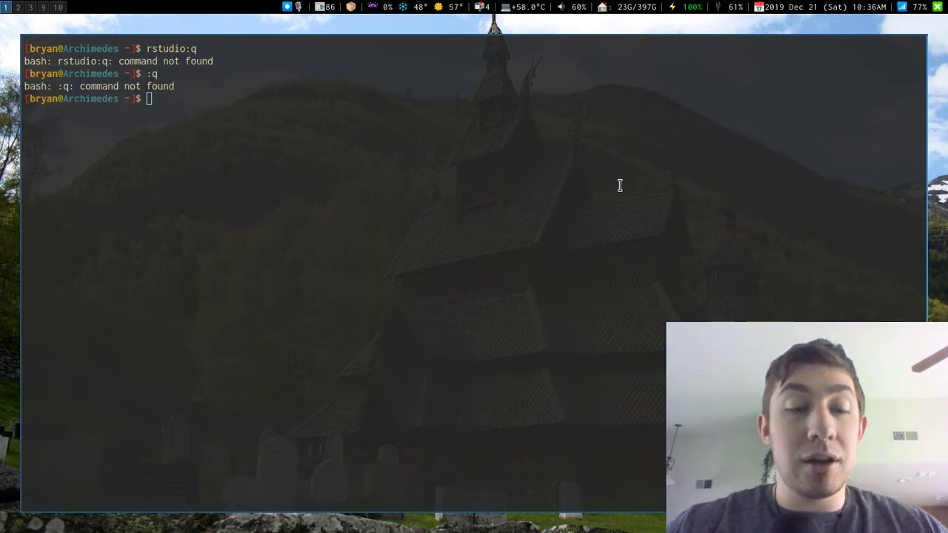
key("ctrl+d")
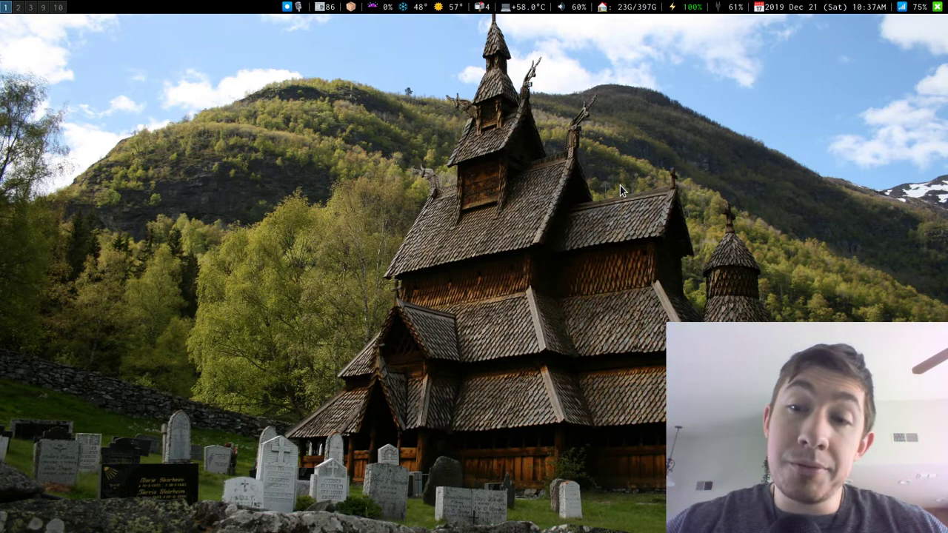
Step: Launch rstudio-bin from dmenu by filtering with 'rstudi'
key("super+d")
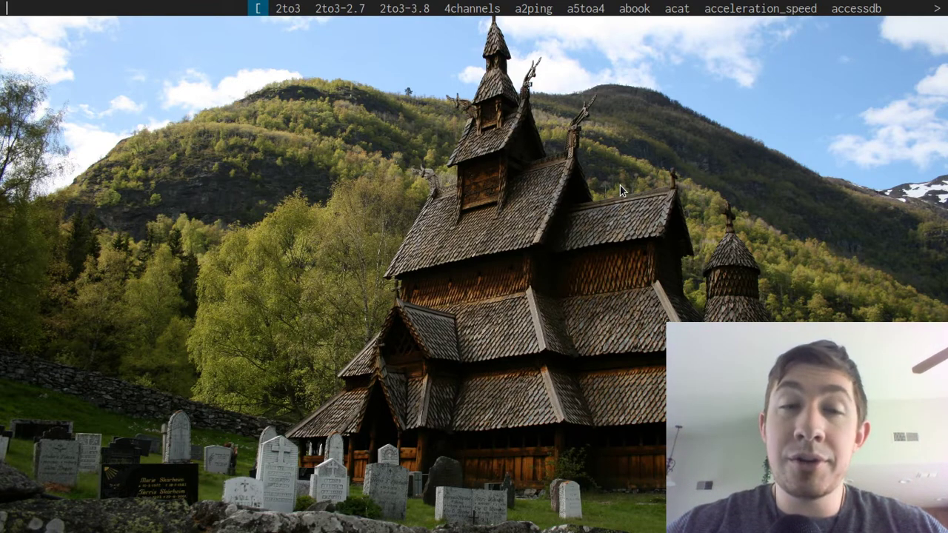
type("rstudi")
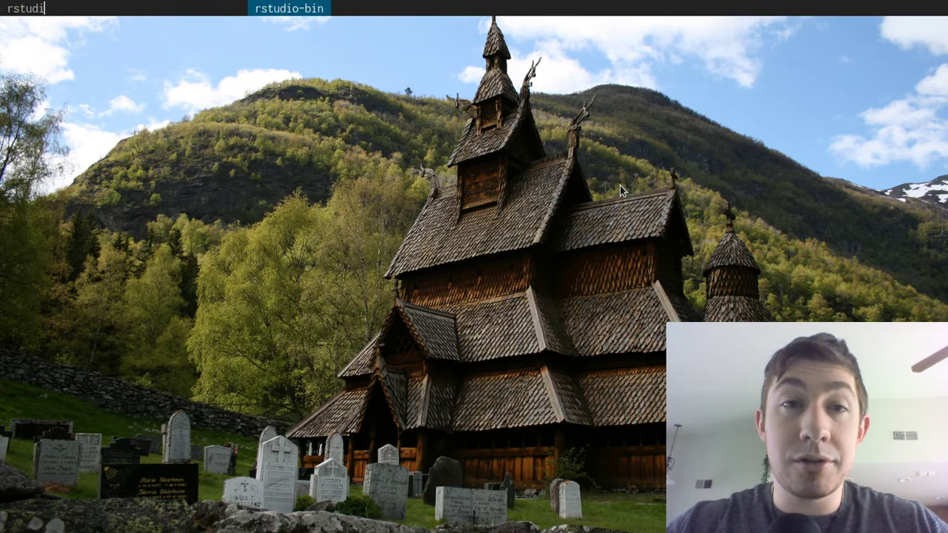
key("Return")
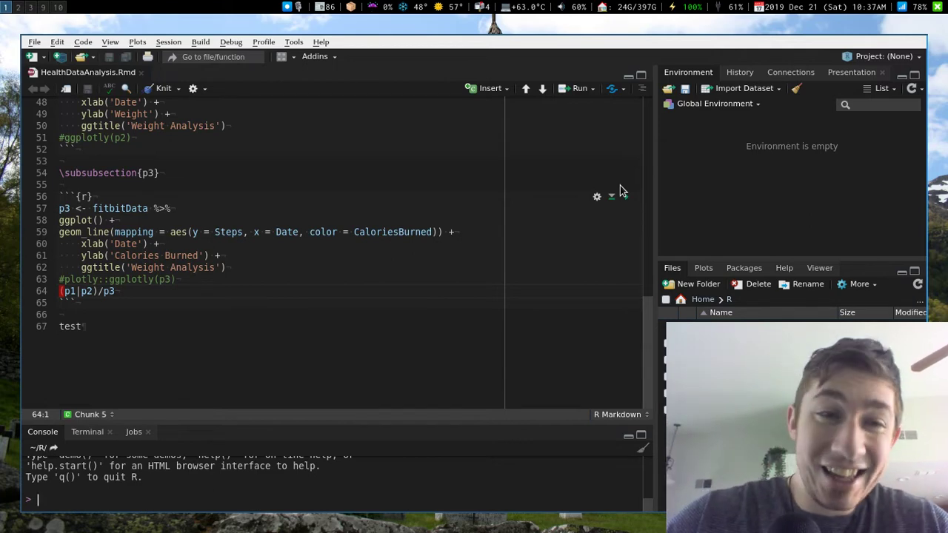
scroll(300, 219, "up", 10)
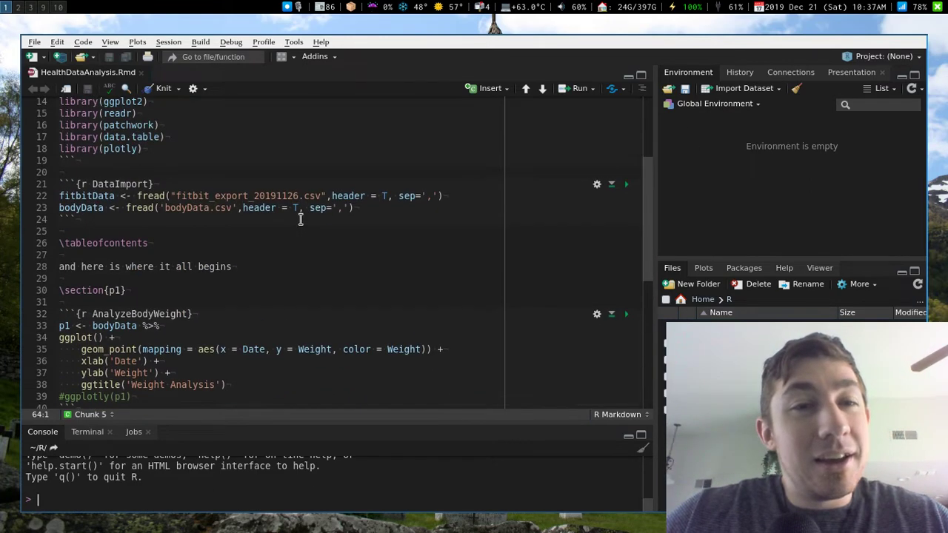
scroll(300, 218, "up", 5)
scroll(300, 220, "down", 5)
scroll(300, 219, "up", 5)
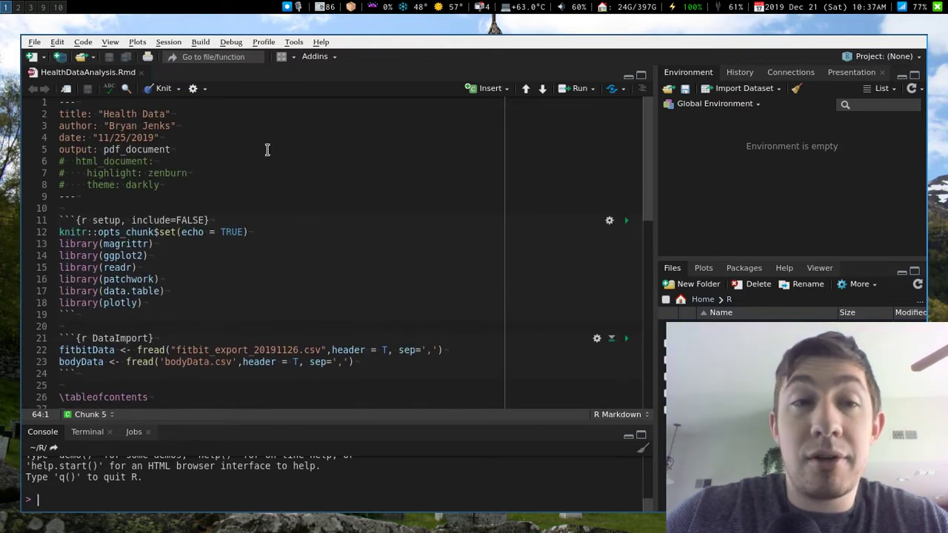
scroll(267, 150, "down", 8)
scroll(267, 151, "down", 6)
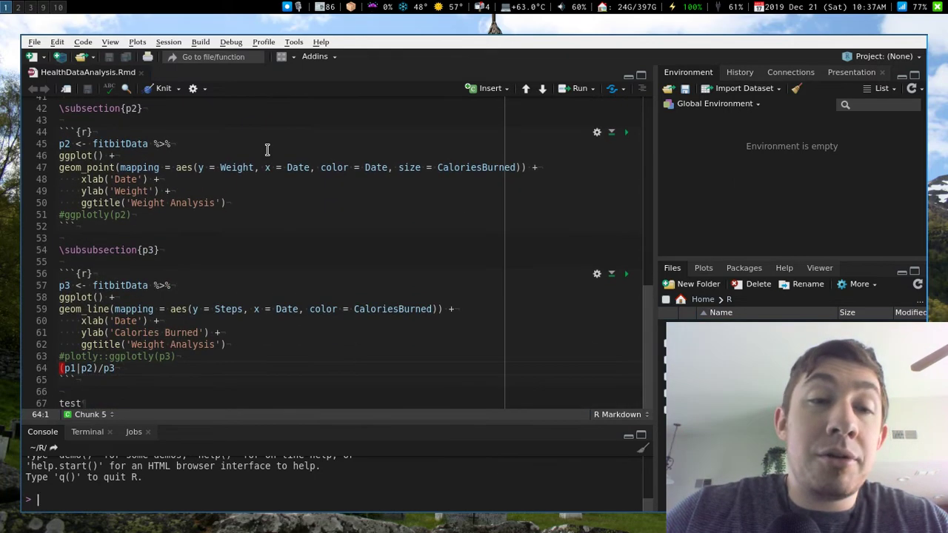
scroll(267, 150, "down", 5)
scroll(267, 151, "up", 6)
scroll(268, 150, "up", 10)
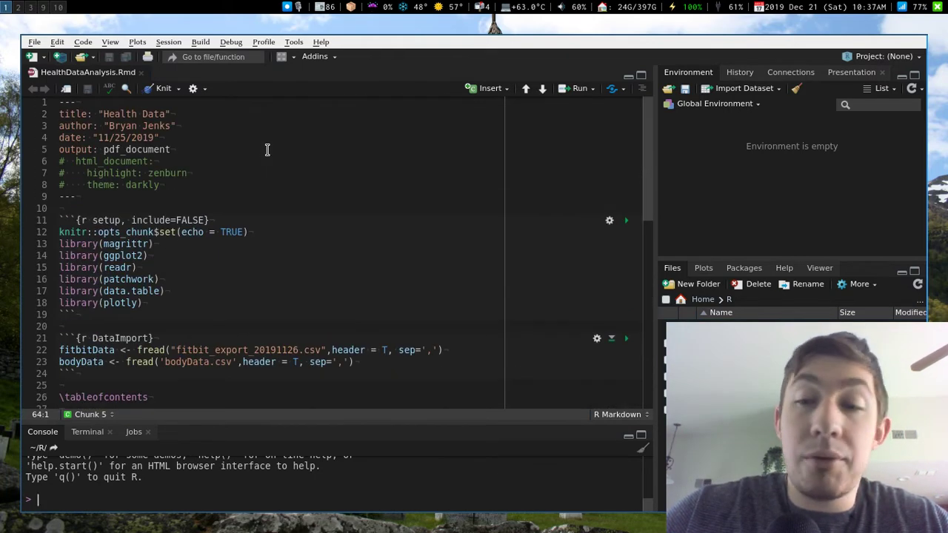